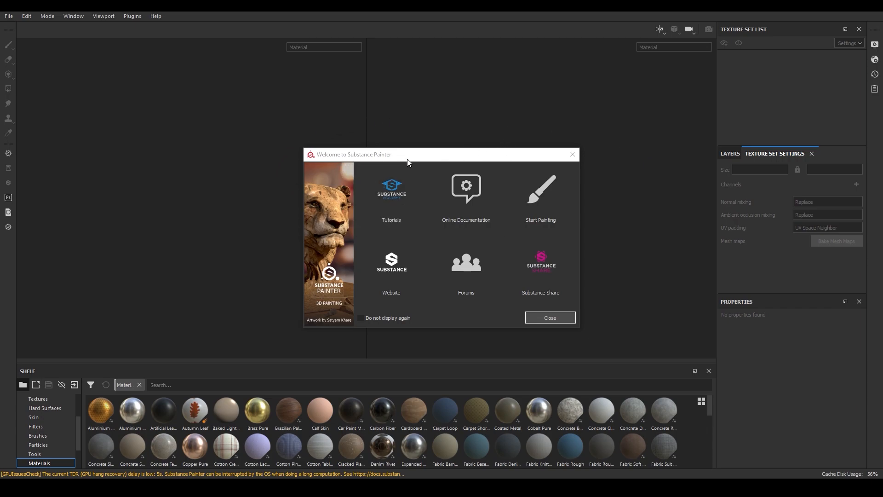
# Dismiss the welcome window and create a new project using the freeman_low mesh
pyautogui.click(541, 322)
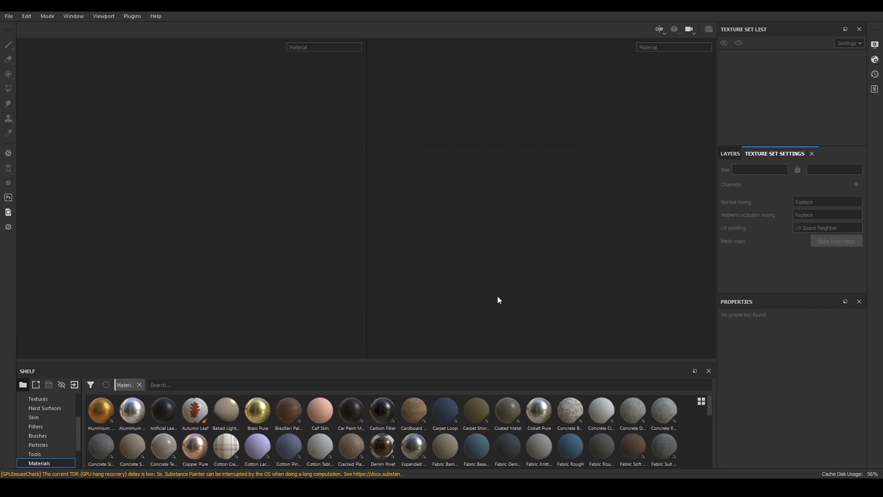
pyautogui.hotkey('ctrl', 'n')
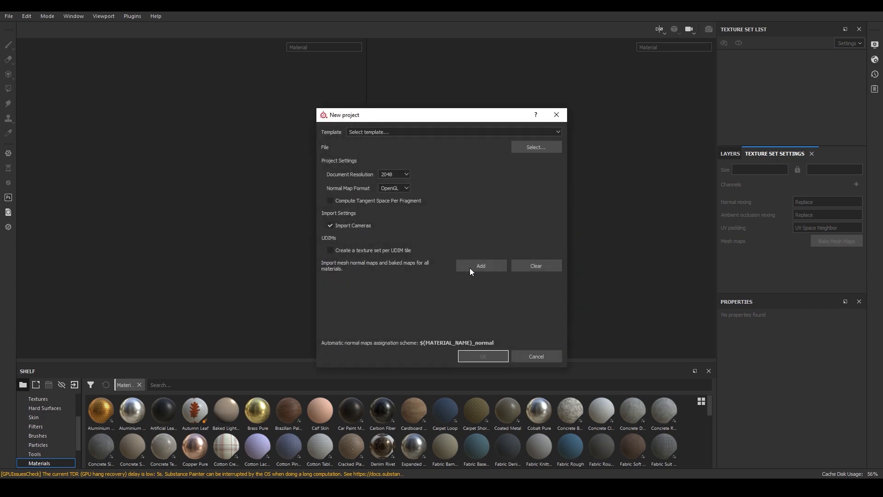
pyautogui.click(536, 357)
pyautogui.click(8, 16)
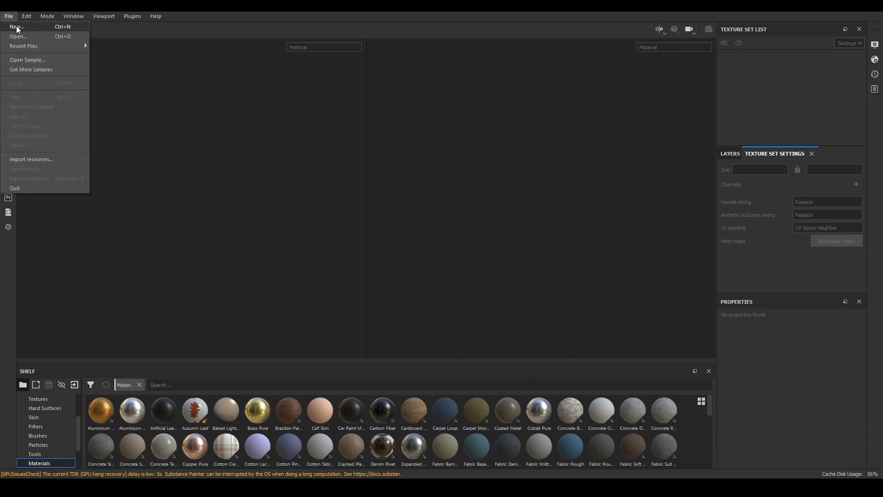
pyautogui.click(17, 26)
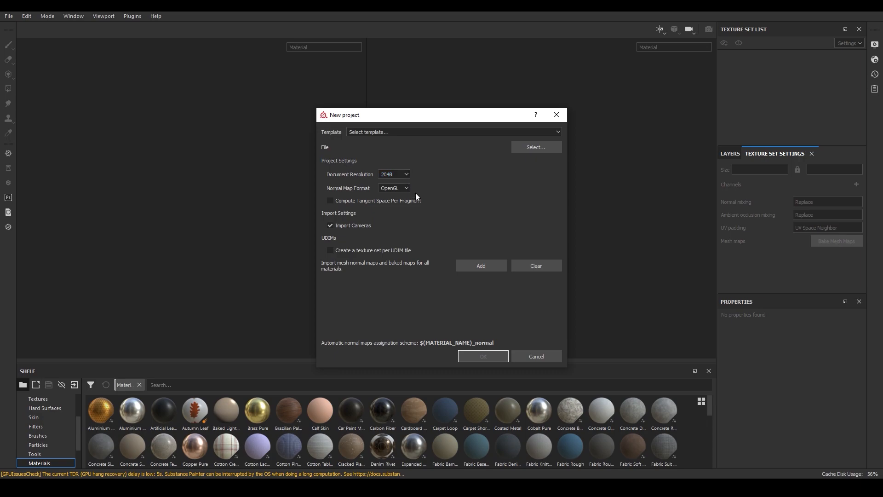
pyautogui.click(535, 147)
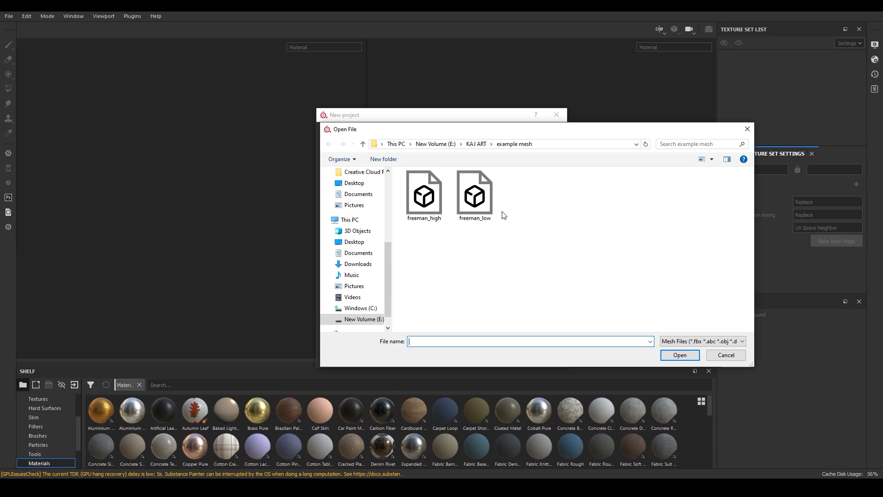
pyautogui.click(475, 195)
pyautogui.click(681, 356)
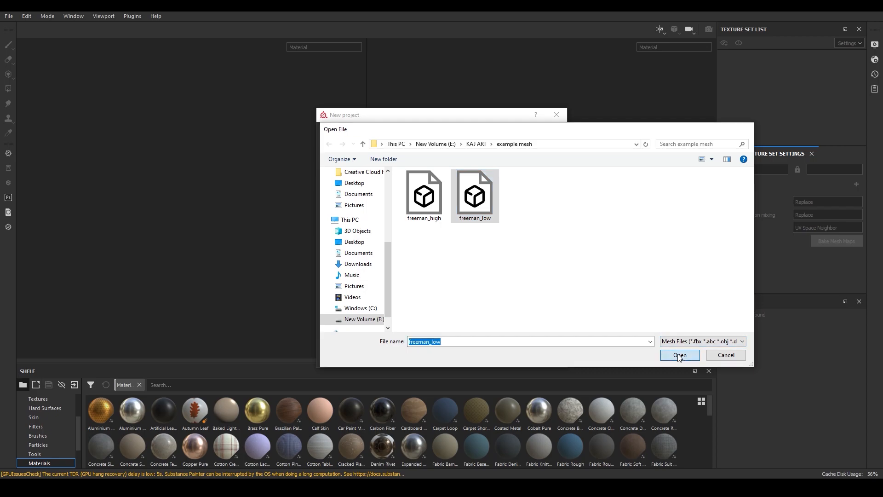
pyautogui.click(482, 356)
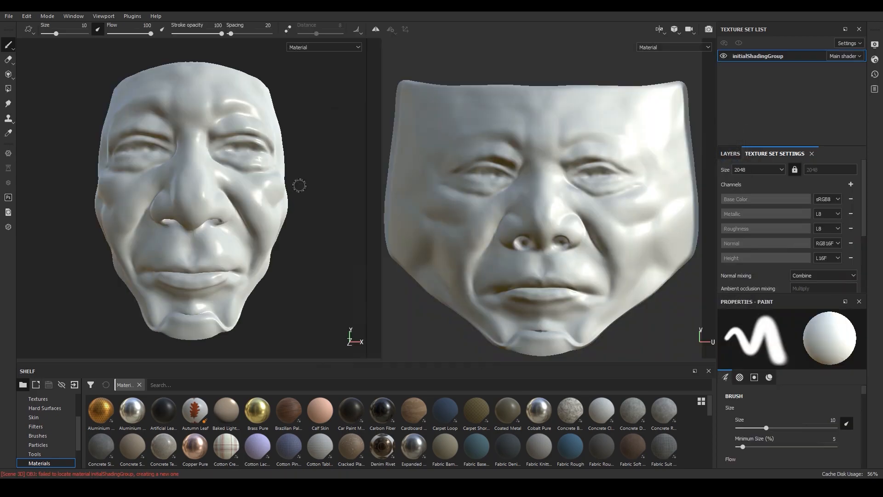
# Look over the imported low-poly face and switch the viewport to the 3D view only
pyautogui.moveTo(289, 133)
pyautogui.keyDown('alt'); pyautogui.mouseDown()
pyautogui.moveTo(183, 134)
pyautogui.moveTo(333, 138)
pyautogui.moveTo(288, 138)
pyautogui.mouseUp(); pyautogui.keyUp('alt')
pyautogui.scroll(3, 464, 129)
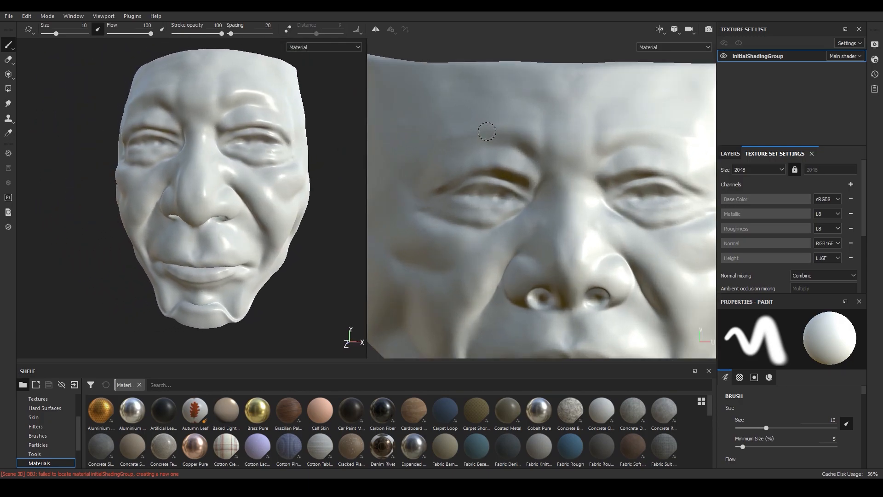
pyautogui.scroll(-5, 464, 129)
pyautogui.press('alt')
pyautogui.keyDown('alt'); pyautogui.moveTo(571, 114); pyautogui.dragTo(595, 126, button='middle'); pyautogui.keyUp('alt')
pyautogui.press('F2')
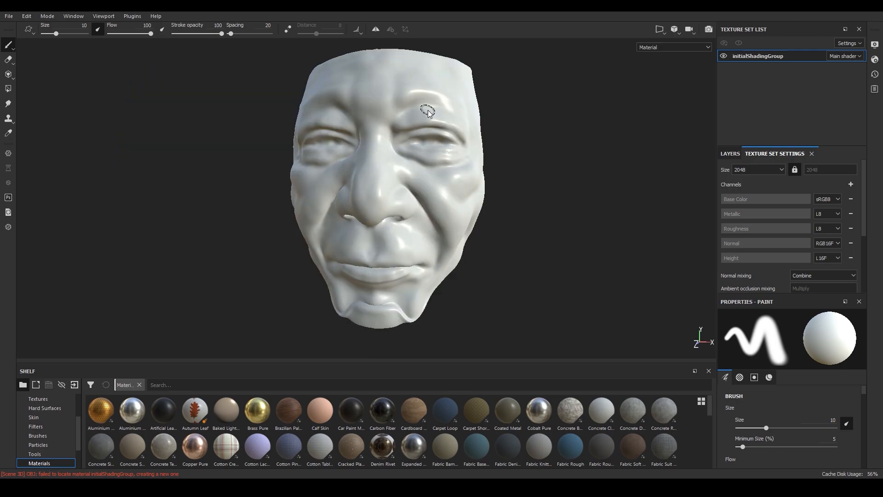
pyautogui.keyDown('alt'); pyautogui.moveTo(436, 103); pyautogui.dragTo(441, 133, button='middle'); pyautogui.keyUp('alt')
pyautogui.keyDown('alt'); pyautogui.moveTo(440, 133); pyautogui.dragTo(529, 122); pyautogui.keyUp('alt')
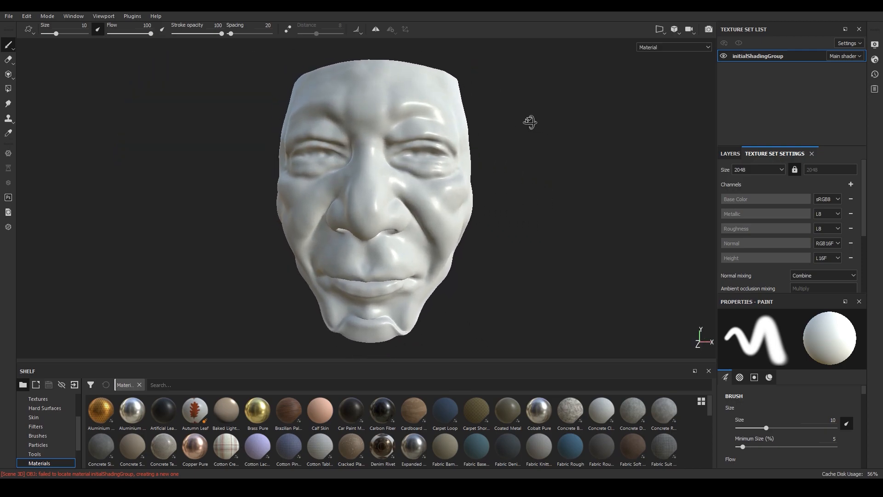
# Open the mesh map baking settings and set the output size to 4096
pyautogui.scroll(-3, 761, 159)
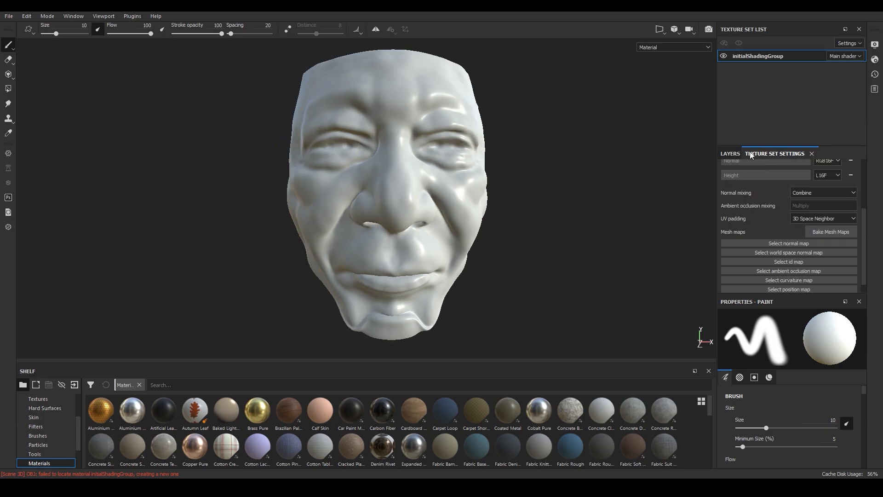
pyautogui.click(834, 231)
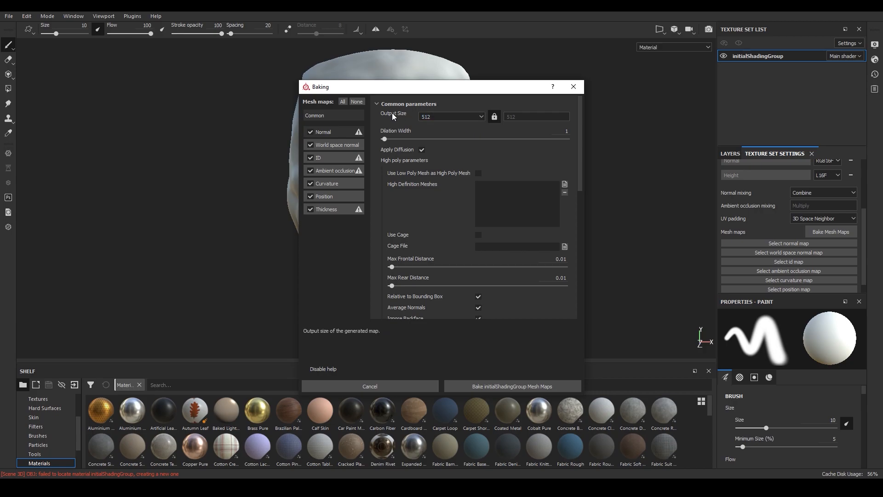
pyautogui.click(454, 117)
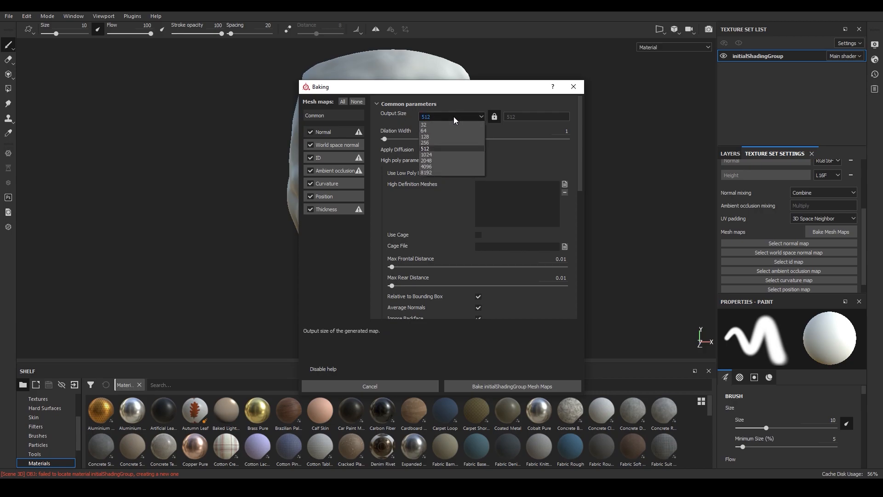
pyautogui.click(434, 166)
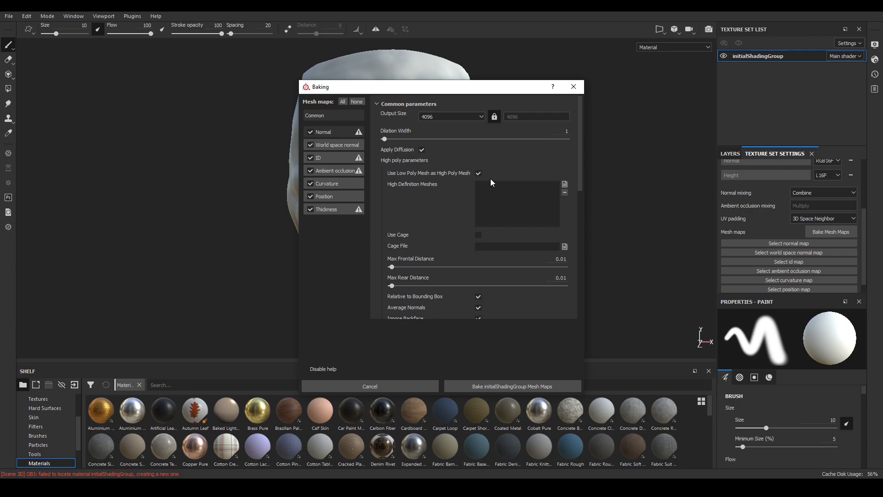
# Turn off using the low-poly mesh as the high-poly mesh and load freeman_high as the high definition mesh
pyautogui.click(565, 184)
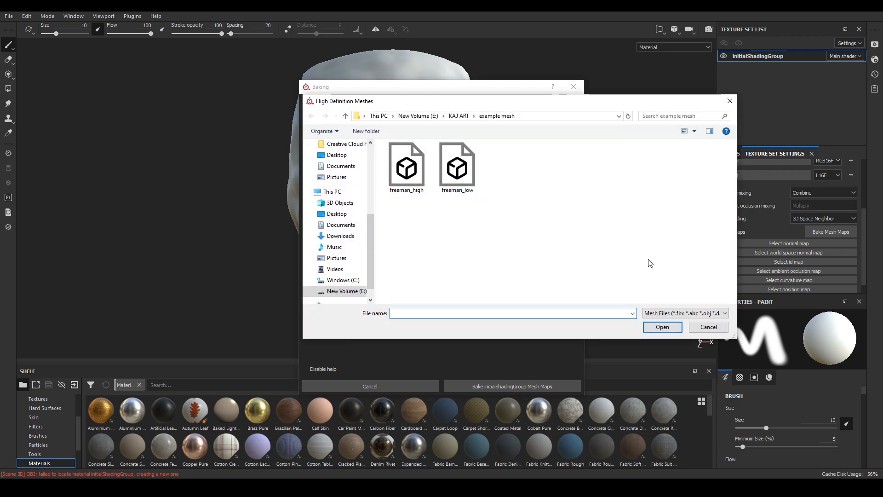
pyautogui.click(708, 327)
pyautogui.click(478, 173)
pyautogui.click(565, 184)
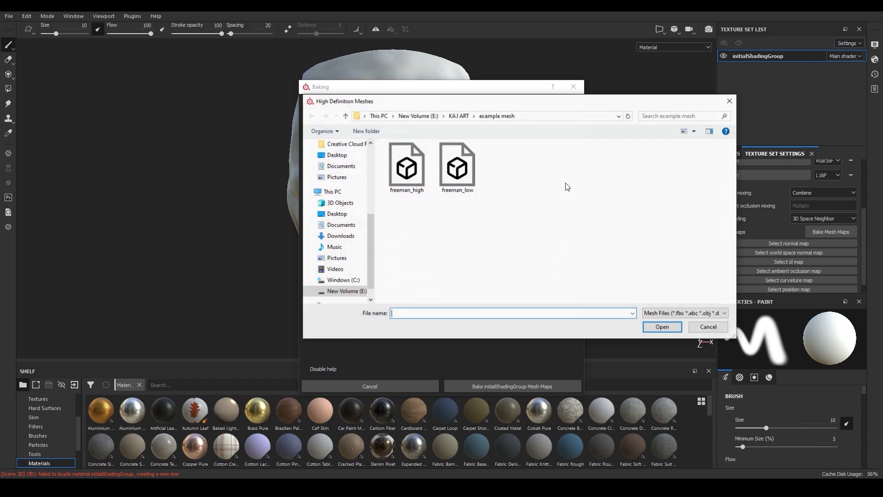
pyautogui.click(407, 168)
pyautogui.click(661, 326)
# Set the baking antialiasing to Subsampling 4x4 and the match method to Always
pyautogui.scroll(-2, 420, 186)
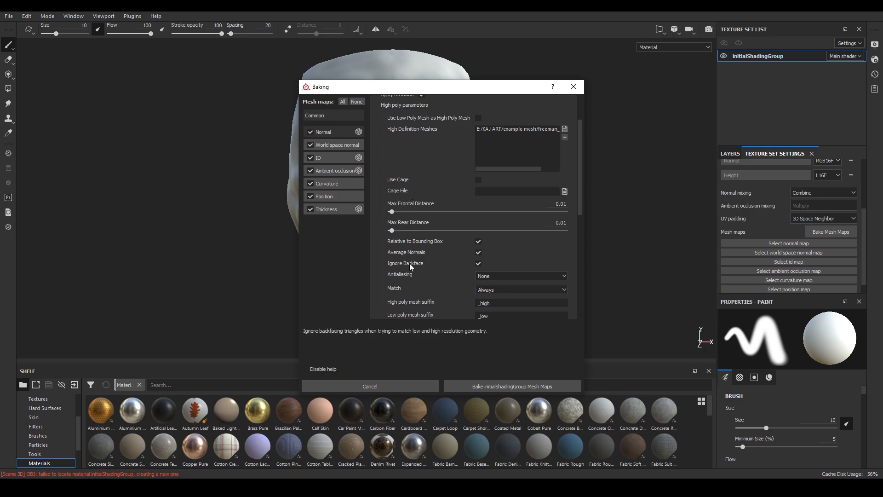
pyautogui.scroll(-1, 406, 269)
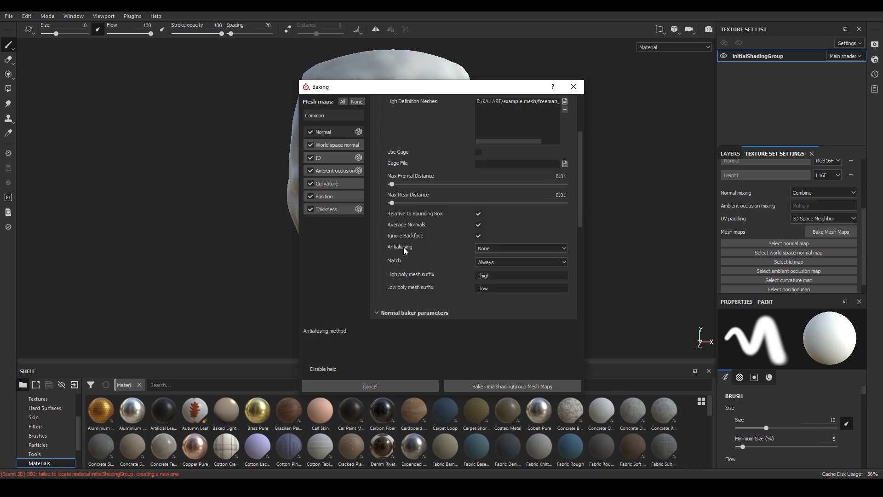
pyautogui.click(495, 247)
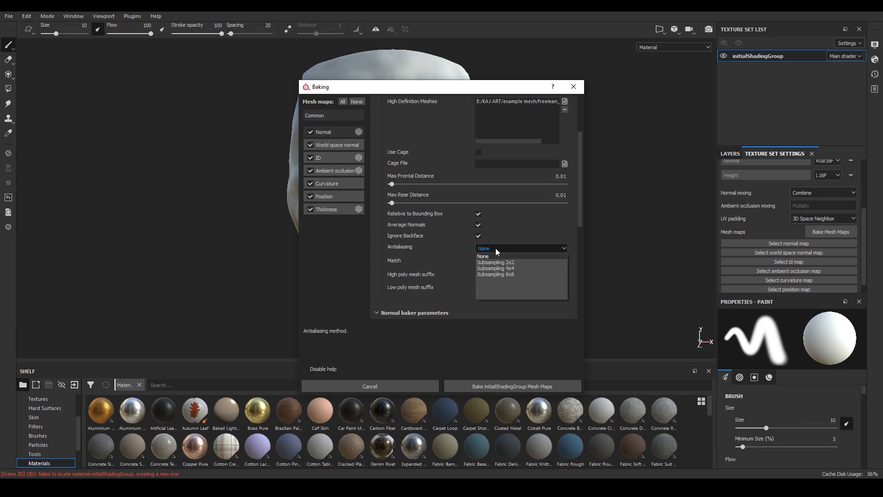
pyautogui.click(515, 269)
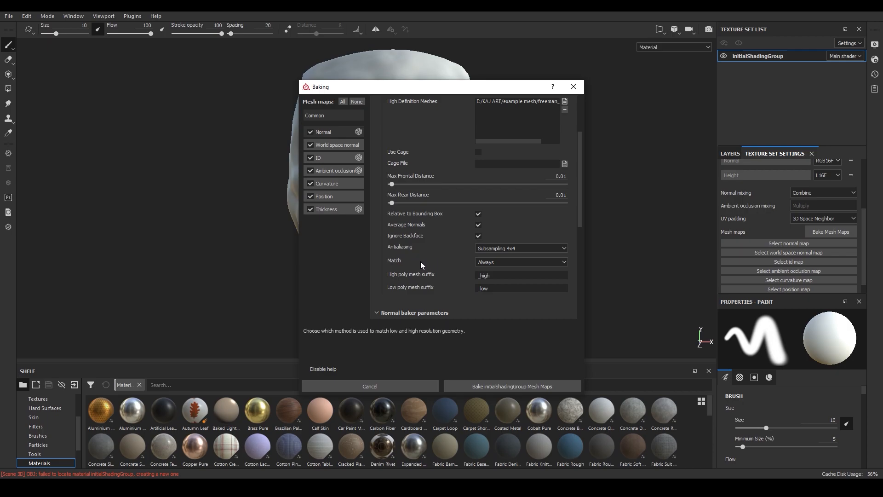
pyautogui.click(497, 262)
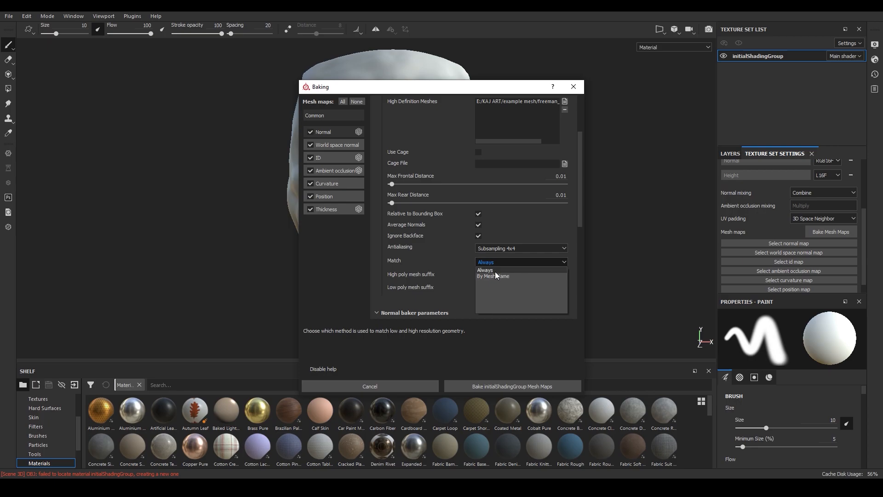
pyautogui.click(491, 270)
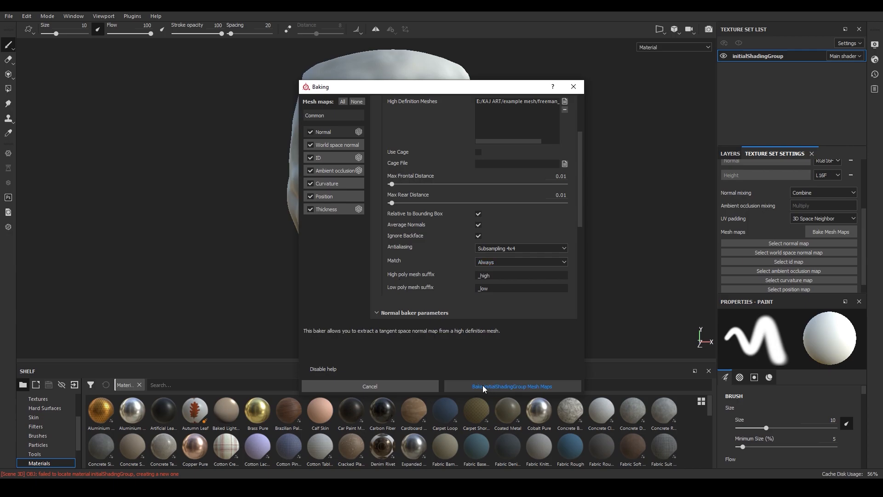
# Bake the initialShadingGroup mesh maps and examine the baked detail on the face
pyautogui.click(517, 385)
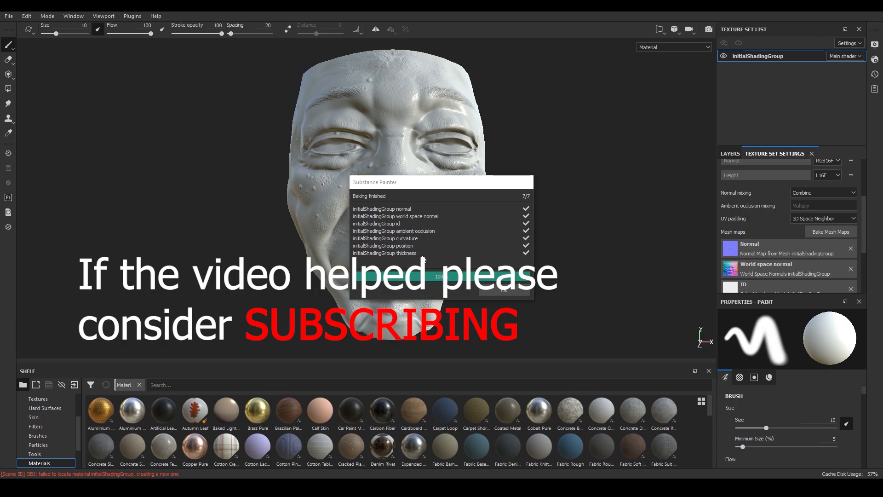
pyautogui.click(502, 293)
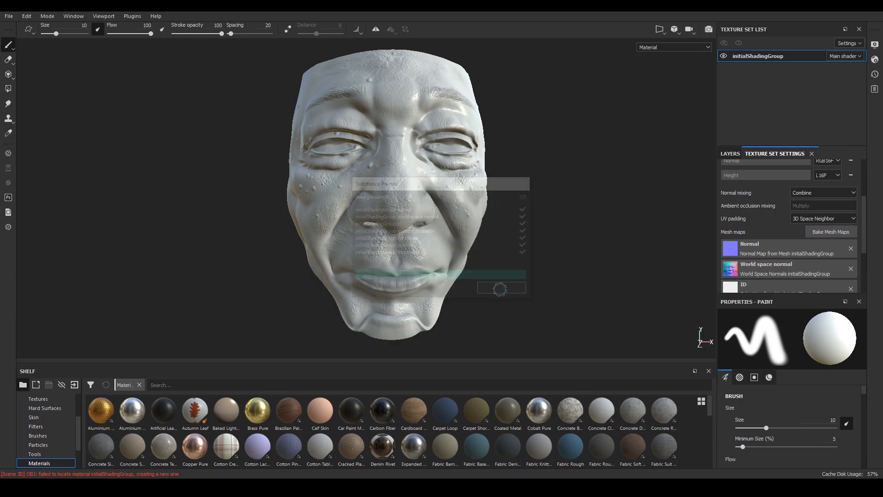
pyautogui.moveTo(495, 223)
pyautogui.keyDown('alt'); pyautogui.mouseDown()
pyautogui.moveTo(353, 206)
pyautogui.moveTo(498, 232)
pyautogui.mouseUp(); pyautogui.keyUp('alt')
pyautogui.keyDown('alt'); pyautogui.moveTo(499, 231); pyautogui.dragTo(534, 177, button='right'); pyautogui.keyUp('alt')
pyautogui.keyDown('alt'); pyautogui.moveTo(375, 246); pyautogui.dragTo(368, 189, button='middle'); pyautogui.keyUp('alt')
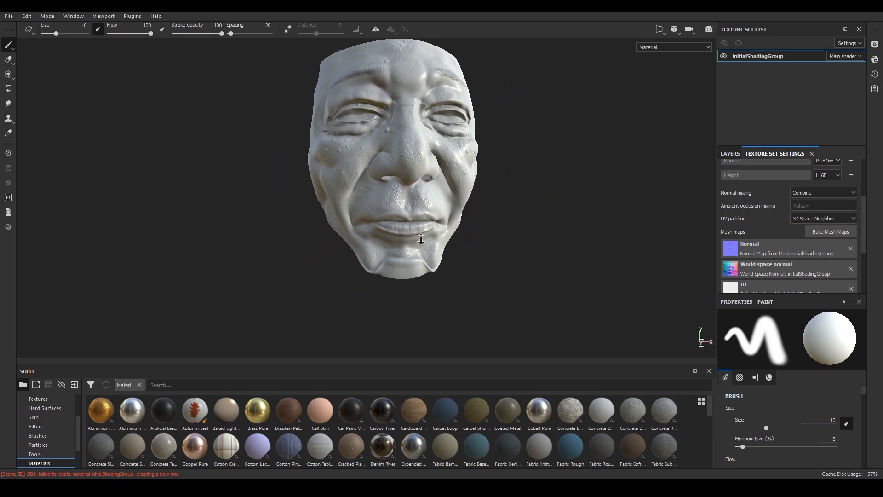
pyautogui.keyDown('alt'); pyautogui.moveTo(368, 189); pyautogui.dragTo(414, 325, button='right'); pyautogui.keyUp('alt')
pyautogui.keyDown('alt'); pyautogui.moveTo(451, 187); pyautogui.dragTo(456, 235, button='middle'); pyautogui.keyUp('alt')
pyautogui.keyDown('alt'); pyautogui.moveTo(456, 234); pyautogui.dragTo(447, 203); pyautogui.keyUp('alt')
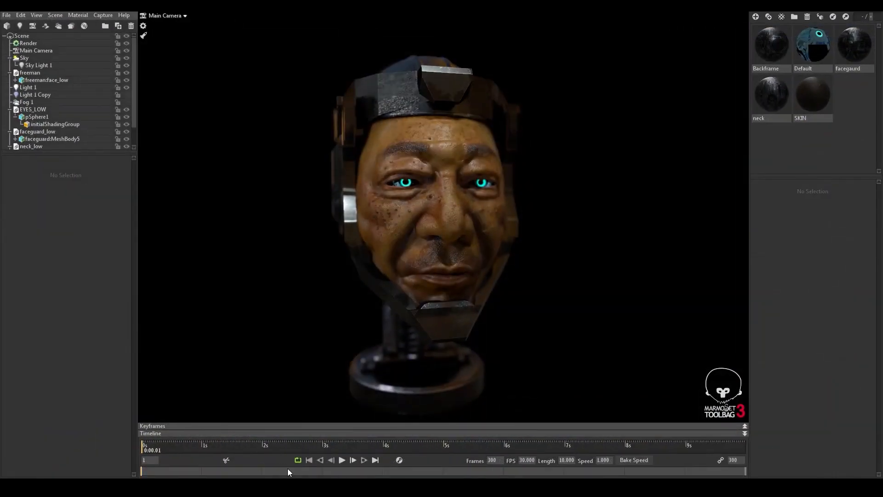
# Switch to Marmoset Toolbag to examine the finished textured head, and return to the baked face in Substance Painter
pyautogui.moveTo(539, 231); pyautogui.dragTo(512, 244)
pyautogui.moveTo(333, 272)
pyautogui.mouseDown()
pyautogui.moveTo(448, 258)
pyautogui.moveTo(493, 263)
pyautogui.moveTo(345, 273)
pyautogui.mouseUp()
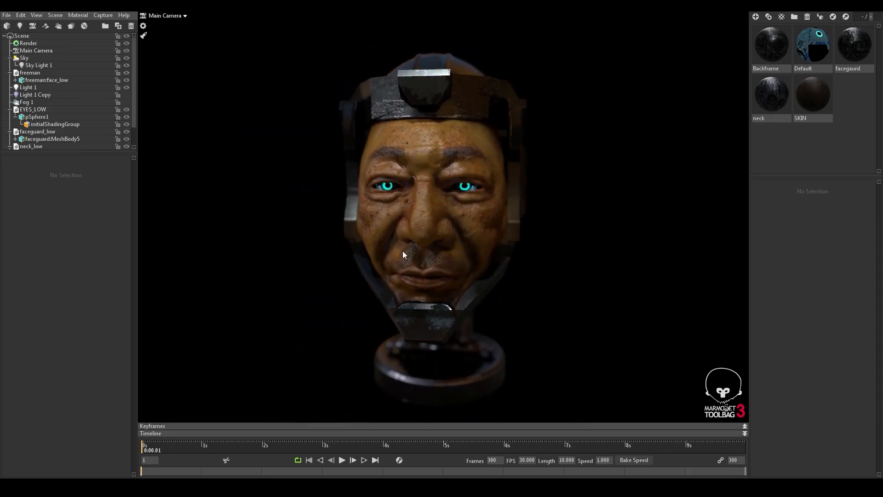
pyautogui.moveTo(310, 238); pyautogui.dragTo(518, 252)
pyautogui.scroll(5, 518, 252)
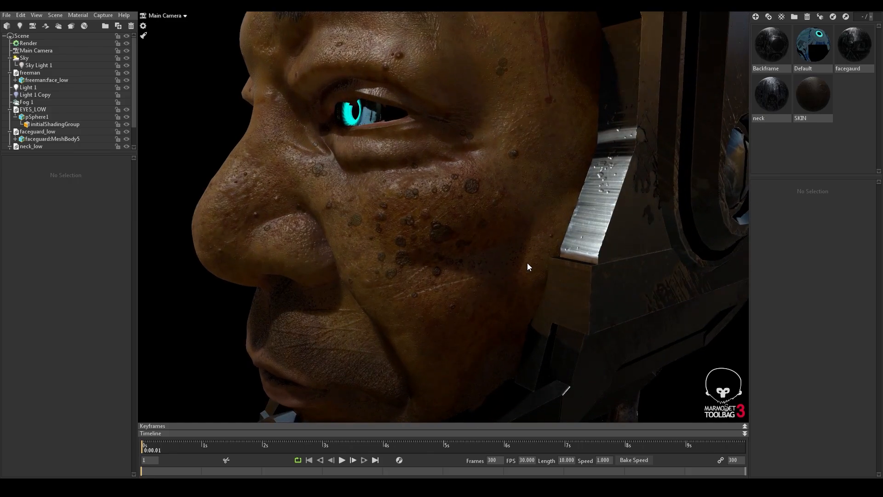
pyautogui.scroll(-5, 523, 259)
pyautogui.moveTo(483, 203); pyautogui.dragTo(442, 186)
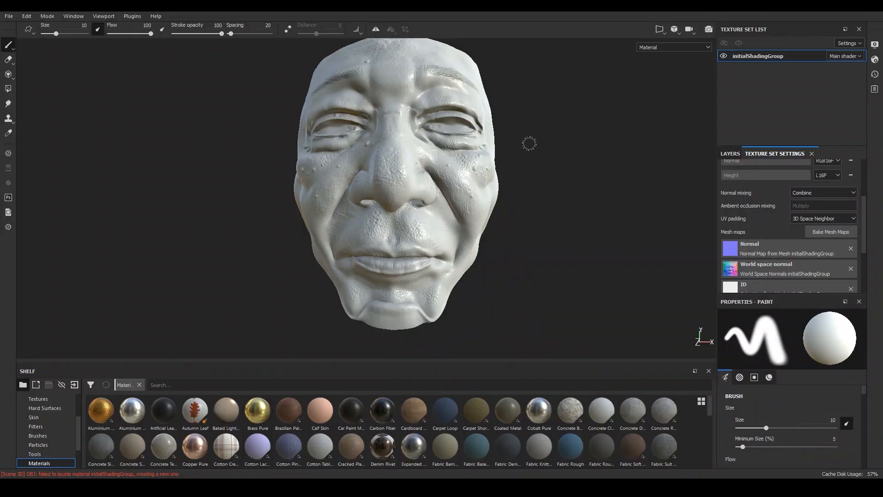
pyautogui.keyDown('alt'); pyautogui.moveTo(528, 142); pyautogui.dragTo(529, 164, button='middle'); pyautogui.keyUp('alt')
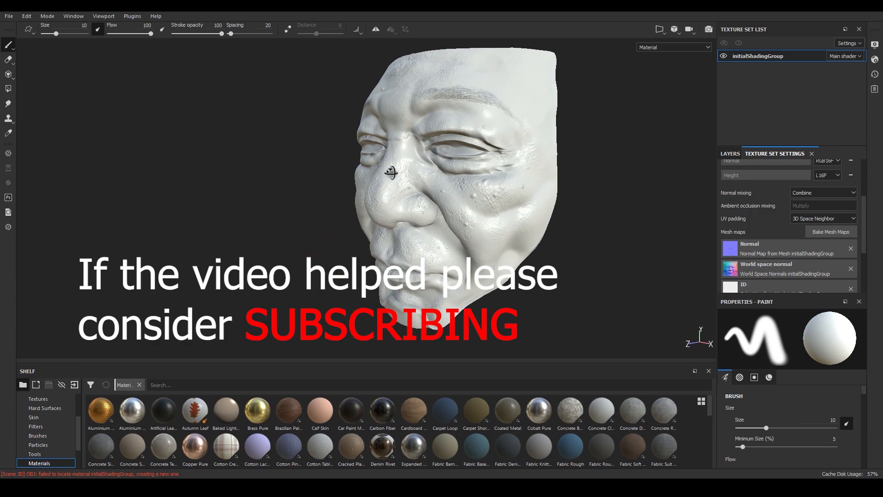